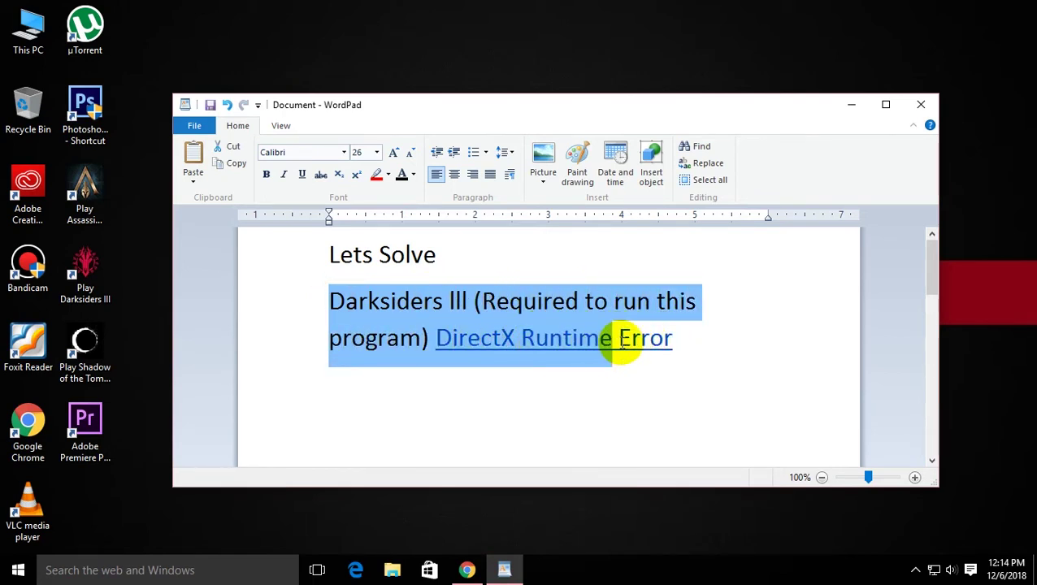
# Minimize the WordPad notes, try to launch Darksiders III from its desktop shortcut, and dismiss the error dialog
pyautogui.click(848, 105)
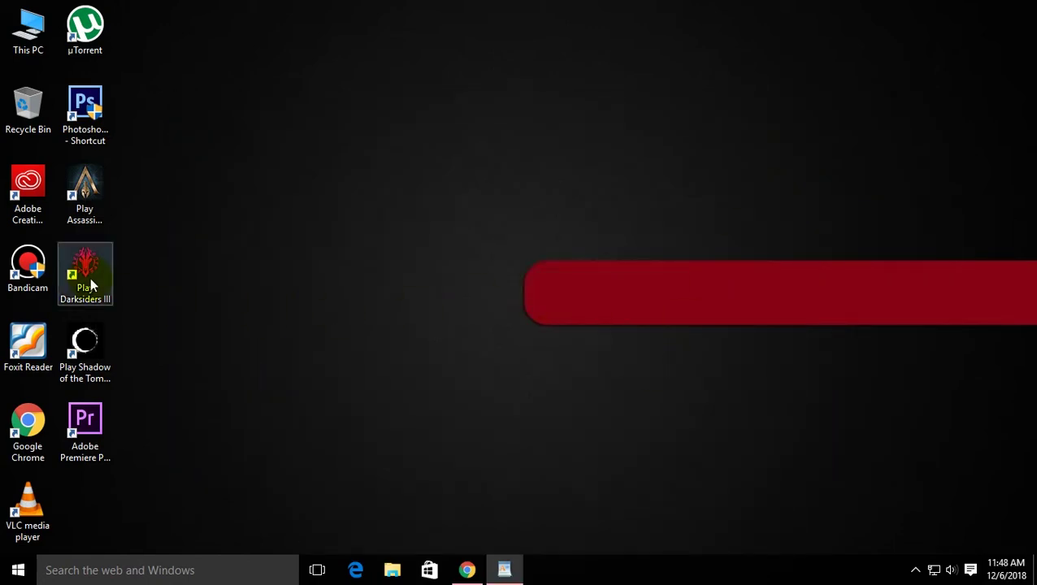
pyautogui.doubleClick(85, 272)
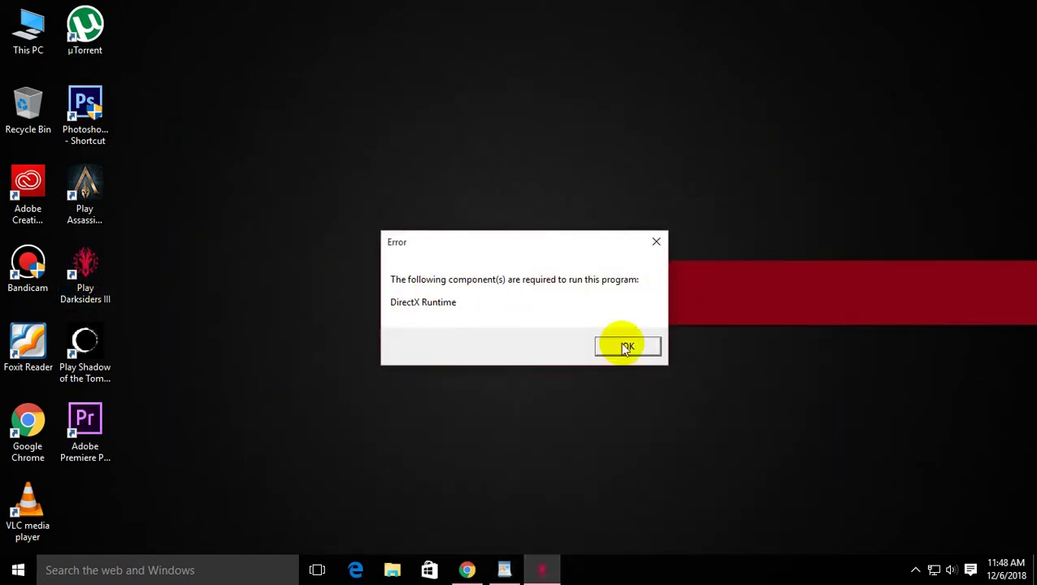
pyautogui.click(628, 347)
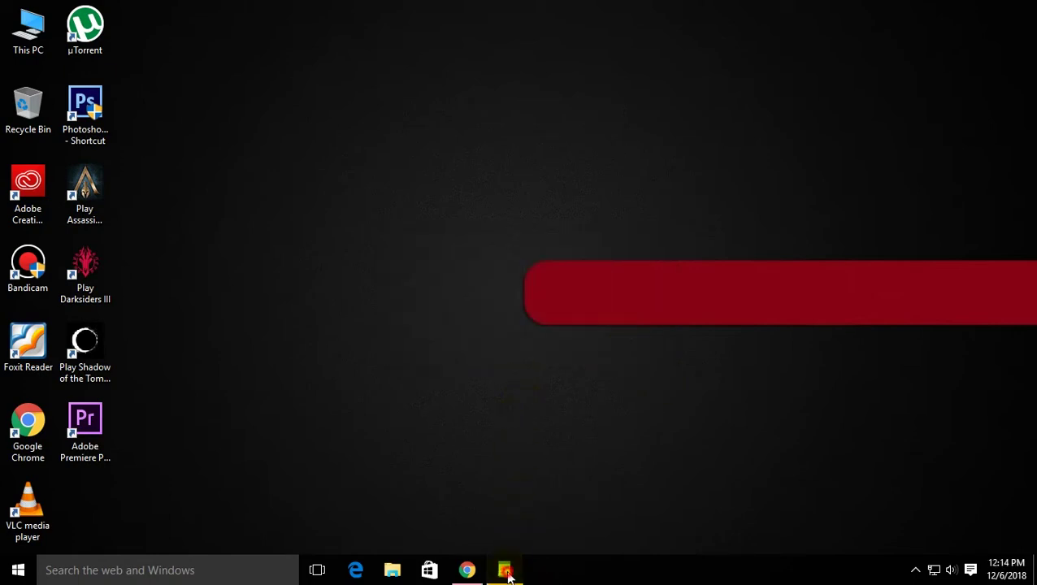
# Switch to WordPad, read the instructions on downloading and installing DirectX Runtime, and minimize the document
pyautogui.click(504, 570)
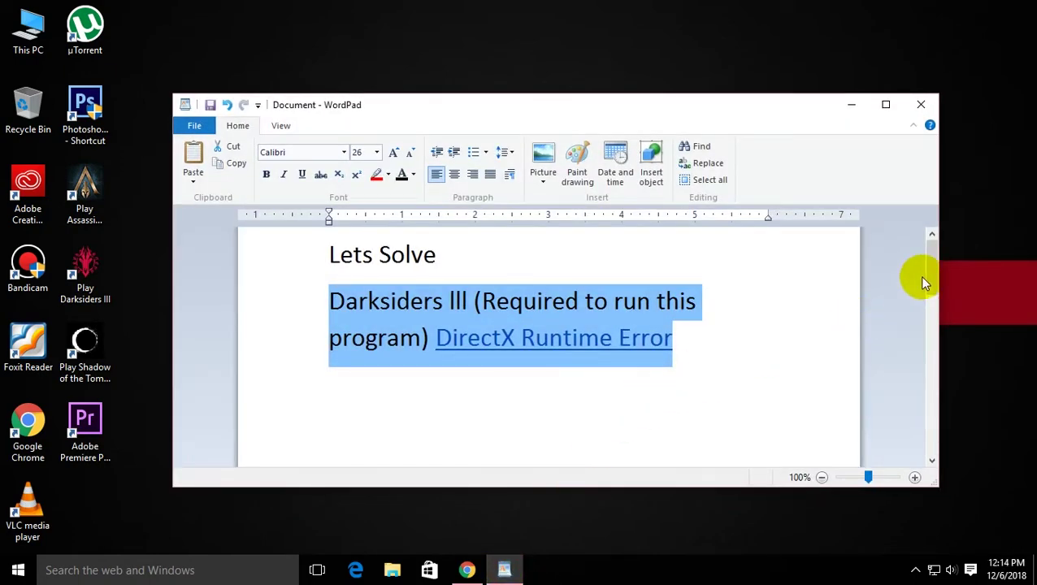
pyautogui.moveTo(931, 267); pyautogui.dragTo(933, 319)
pyautogui.moveTo(326, 288); pyautogui.dragTo(528, 334)
pyautogui.moveTo(326, 380); pyautogui.dragTo(447, 426)
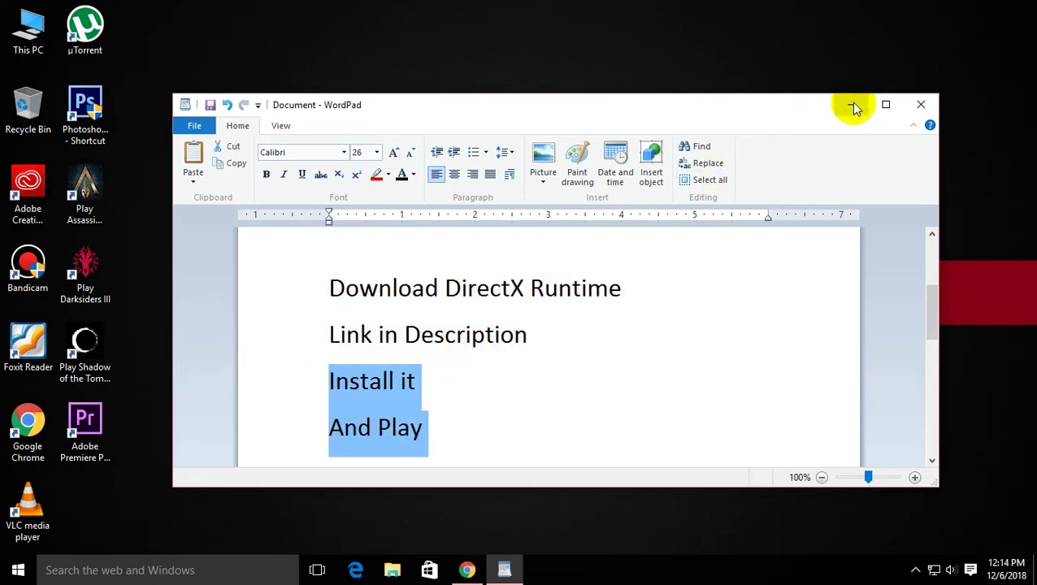
pyautogui.click(851, 105)
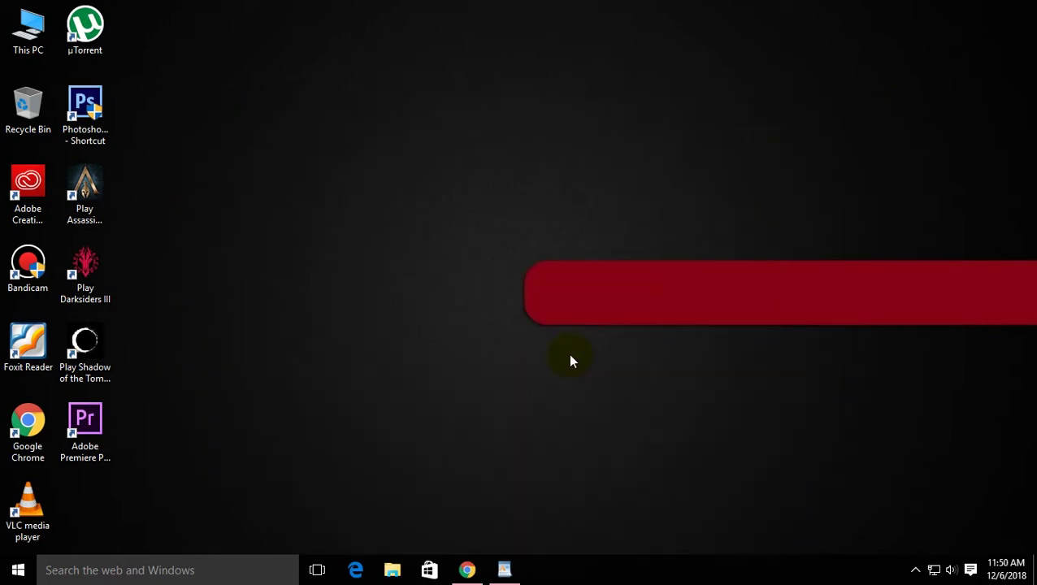
# Switch to Chrome and download the Microsoft DirectX Runtime Web Installer (June 2010) from its CNET page
pyautogui.click(467, 570)
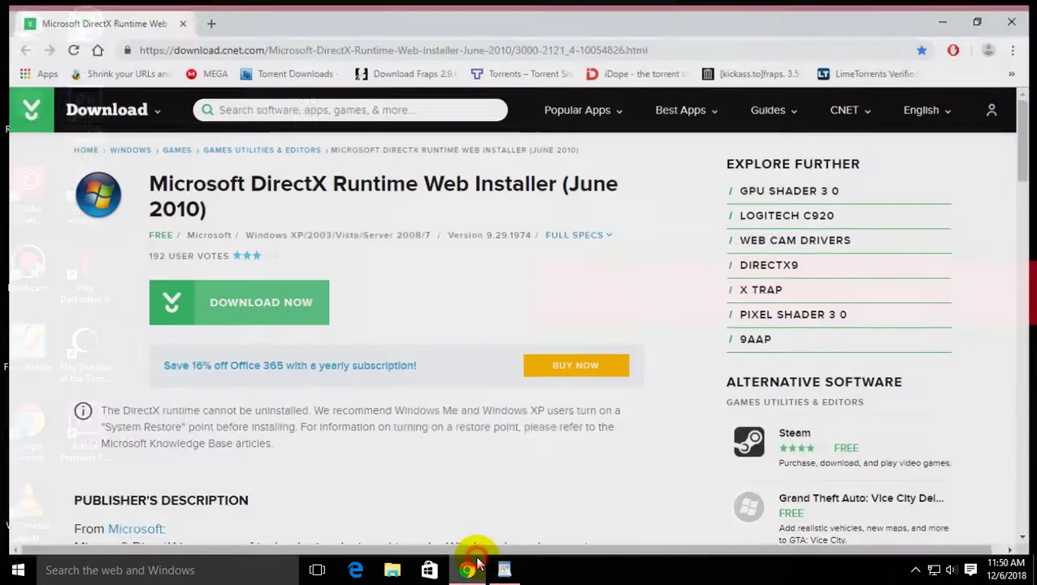
pyautogui.click(233, 298)
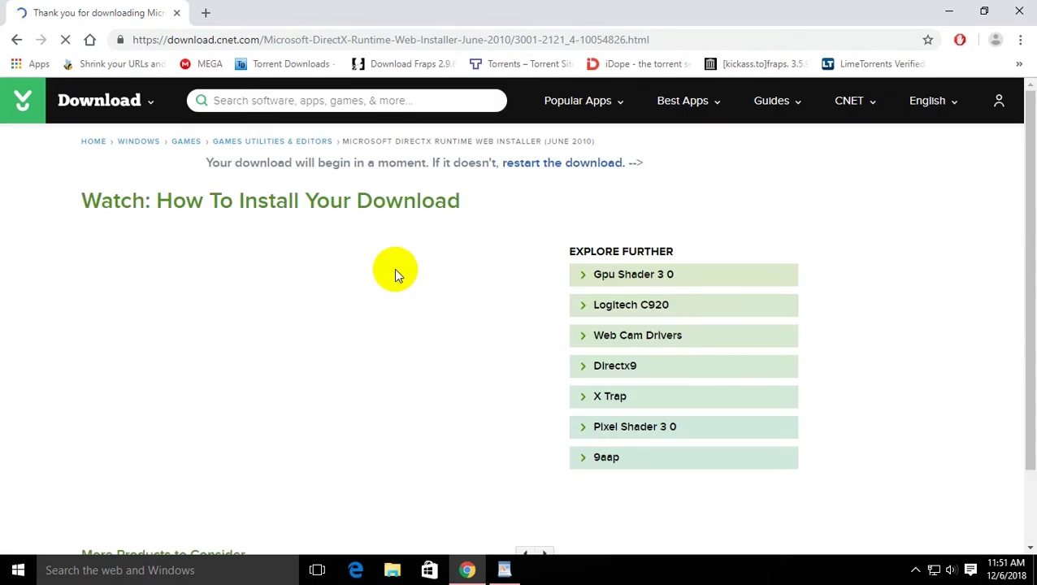
pyautogui.click(546, 172)
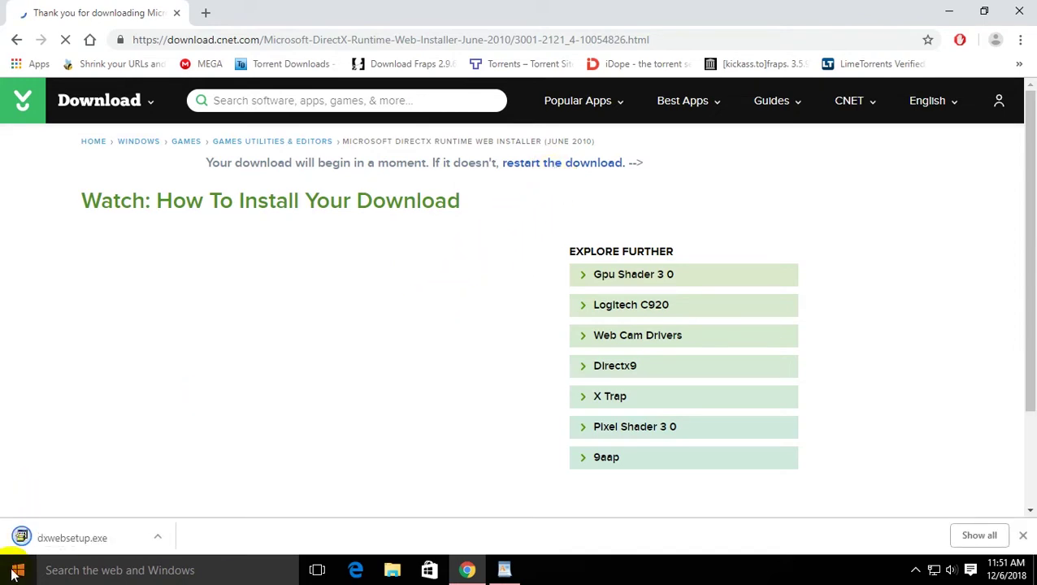
# Show the downloaded dxwebsetup.exe in its folder, run it, and minimize the browser
pyautogui.click(978, 536)
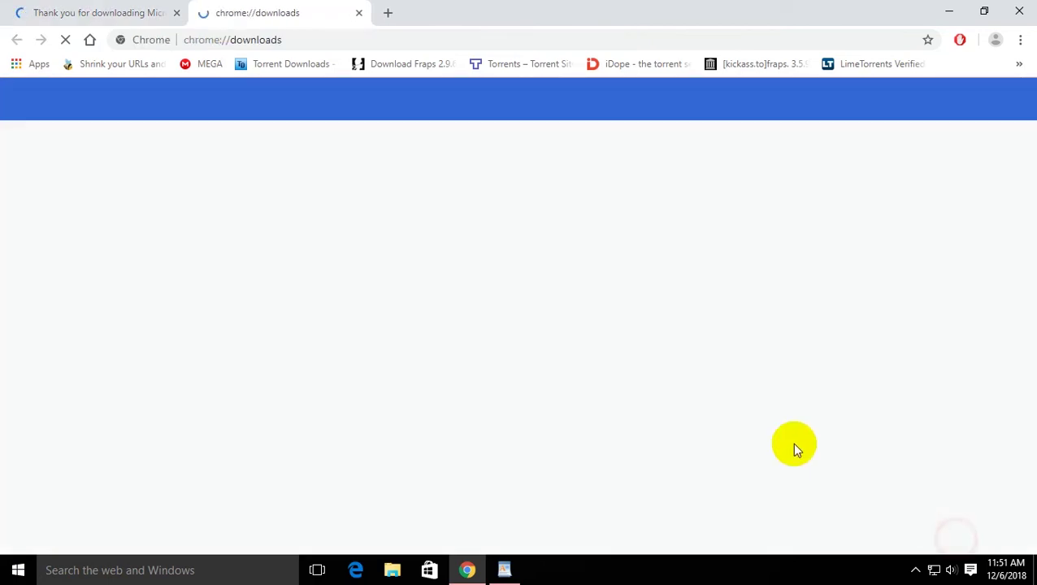
pyautogui.click(374, 246)
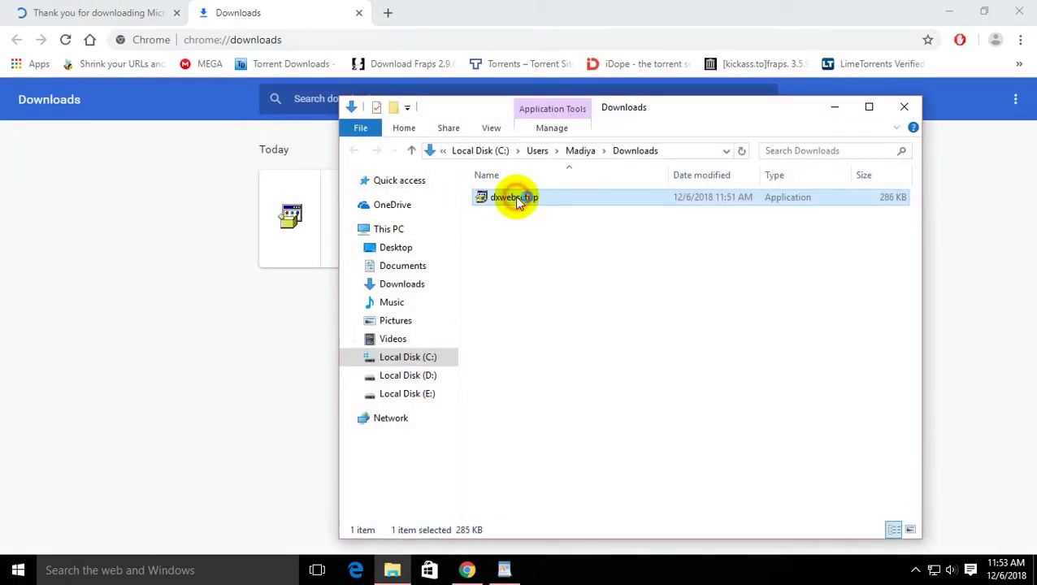
pyautogui.click(953, 9)
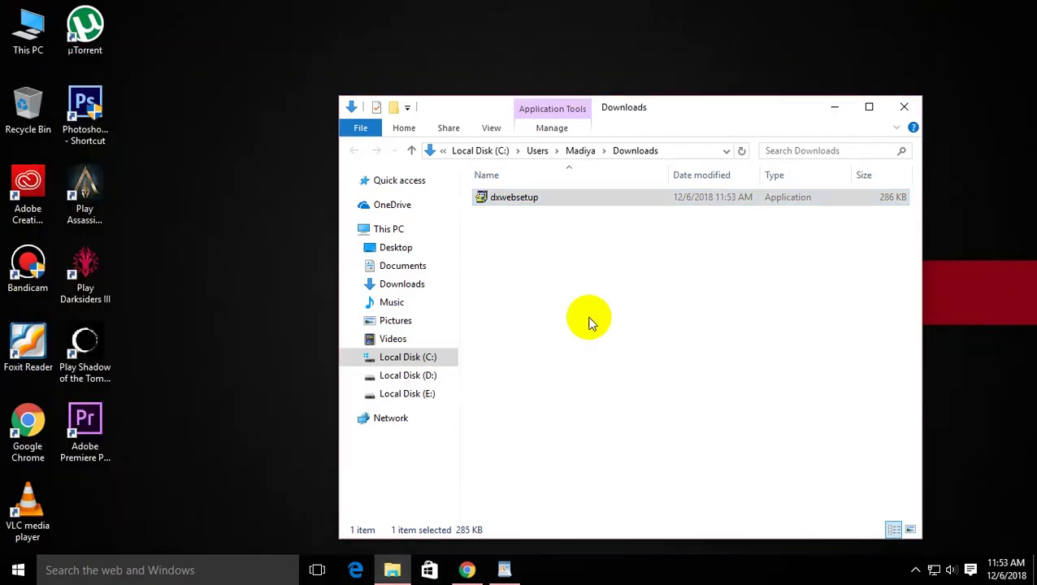
# Accept the DirectX setup agreement and advance through the initial pages to the component installation
pyautogui.click(268, 299)
pyautogui.click(362, 354)
pyautogui.click(370, 353)
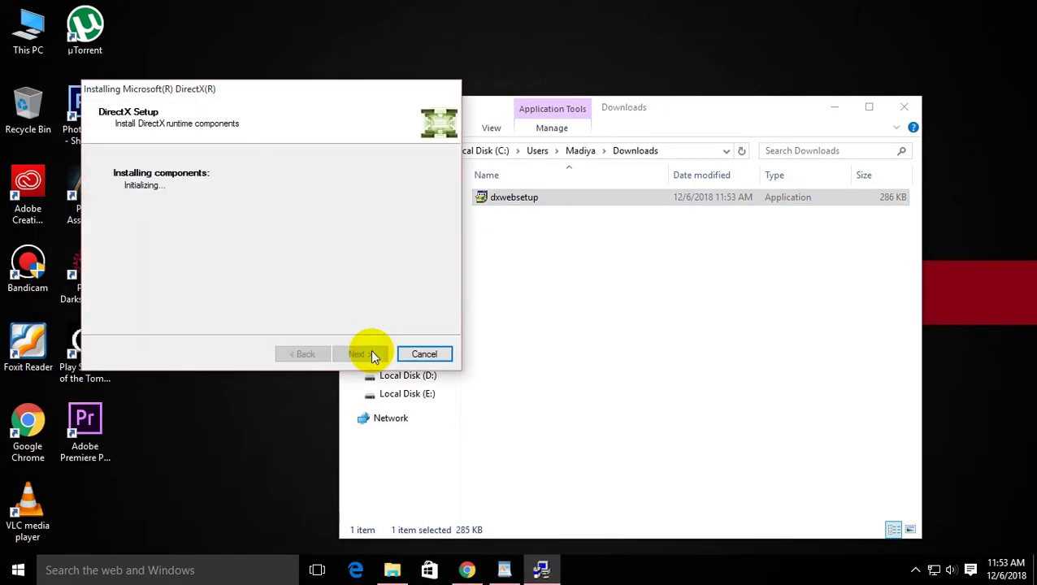
# Clear the Downloads folder window out of the way, install the DirectX Runtime Optional Components, and finish the setup
pyautogui.click(301, 92)
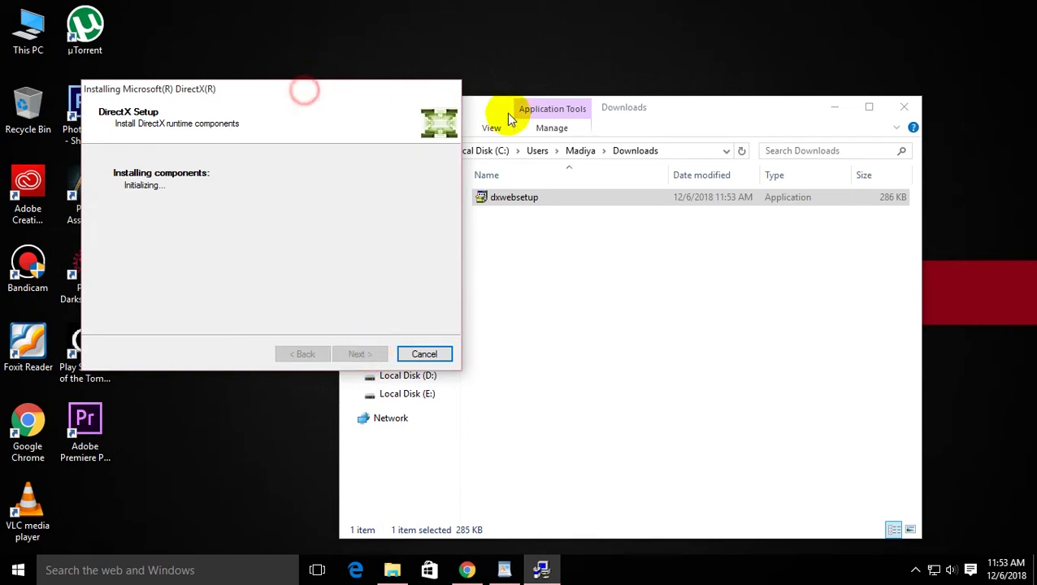
pyautogui.click(396, 86)
pyautogui.moveTo(685, 95); pyautogui.dragTo(613, 73)
pyautogui.click(764, 85)
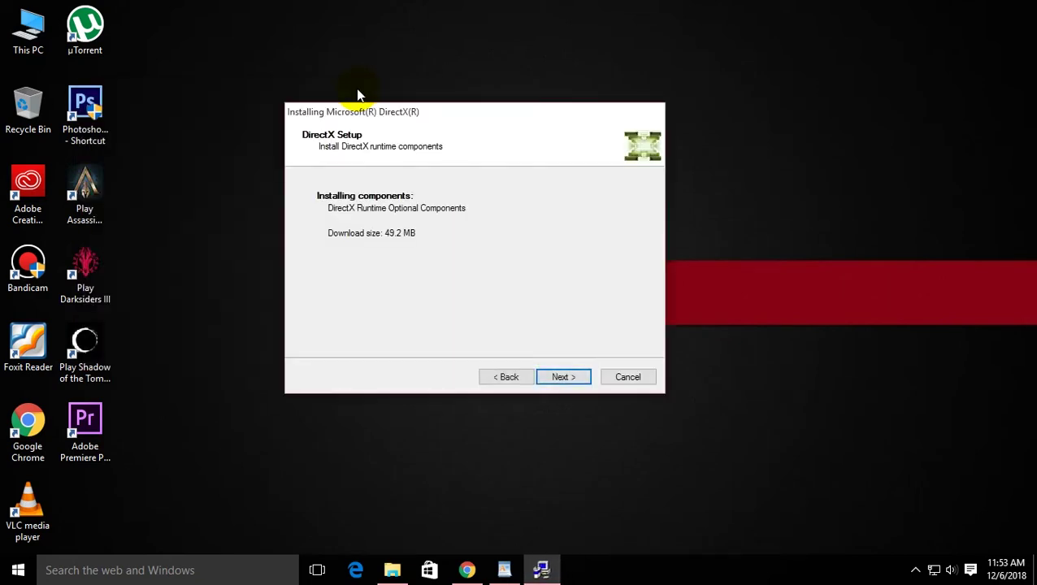
pyautogui.click(561, 378)
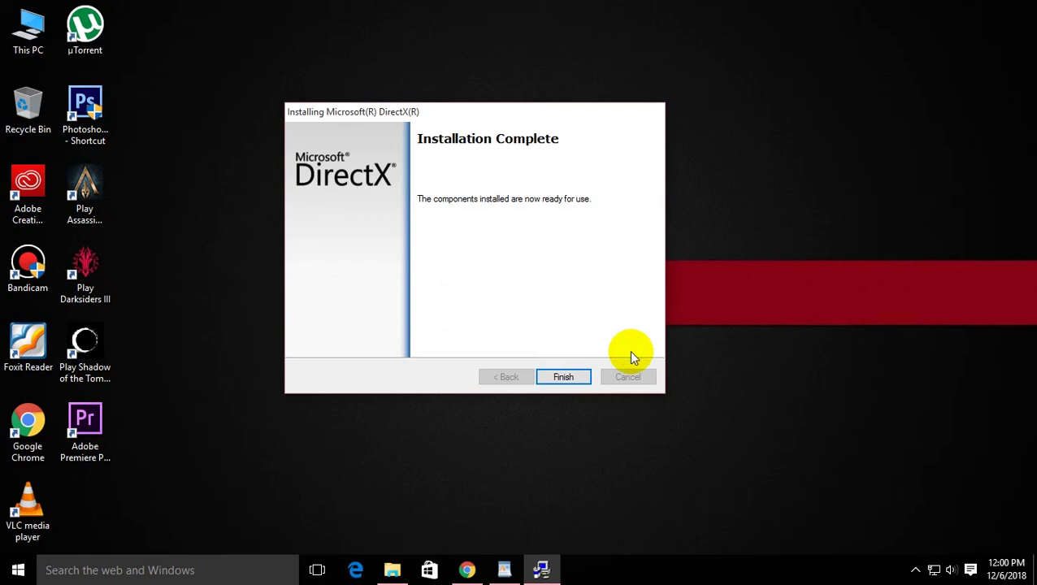
pyautogui.click(563, 379)
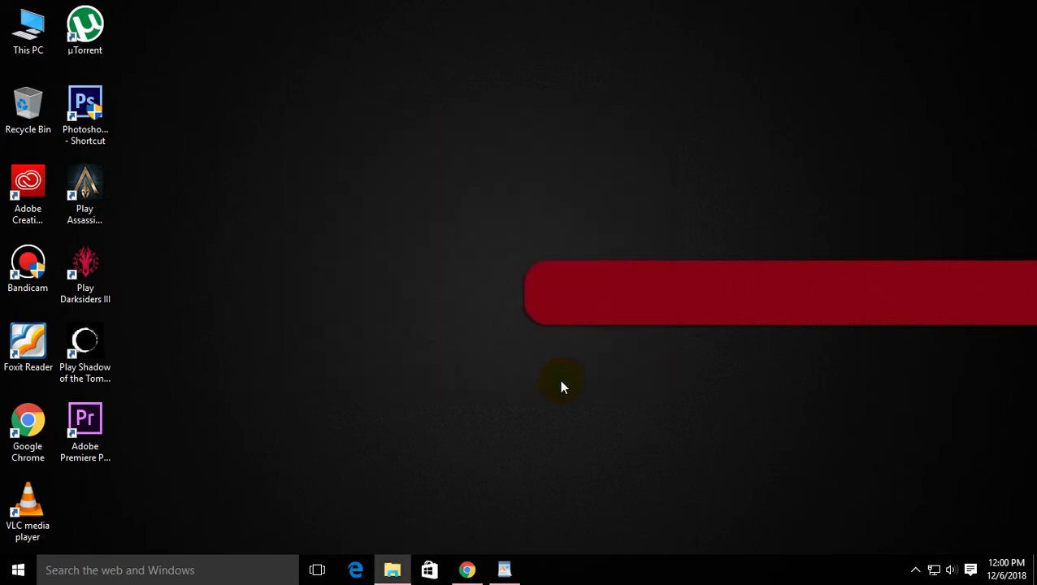
# Launch Darksiders III again from its desktop shortcut to check that the game starts
pyautogui.click(98, 273)
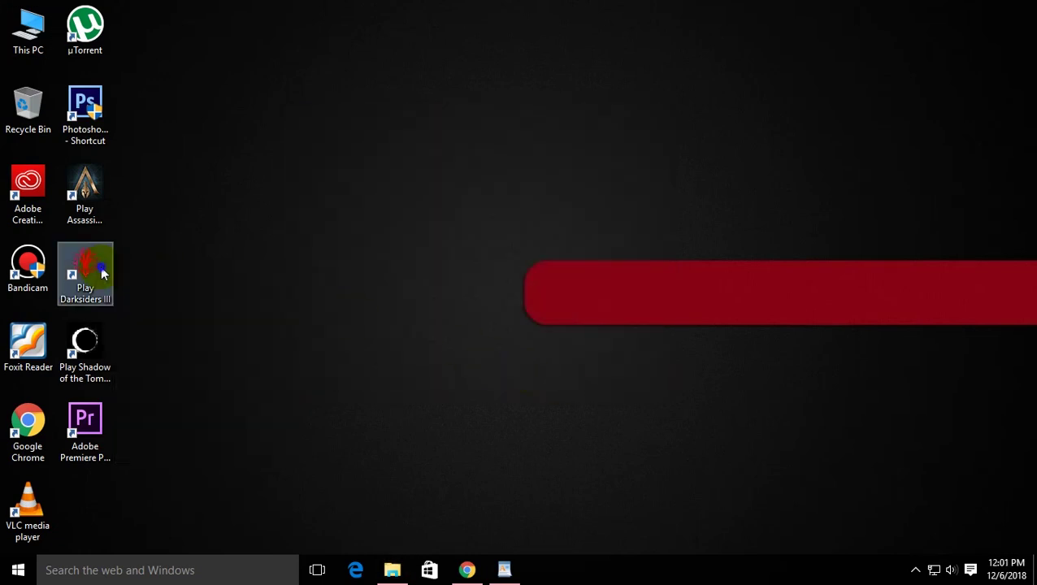
pyautogui.rightClick(99, 272)
pyautogui.click(162, 198)
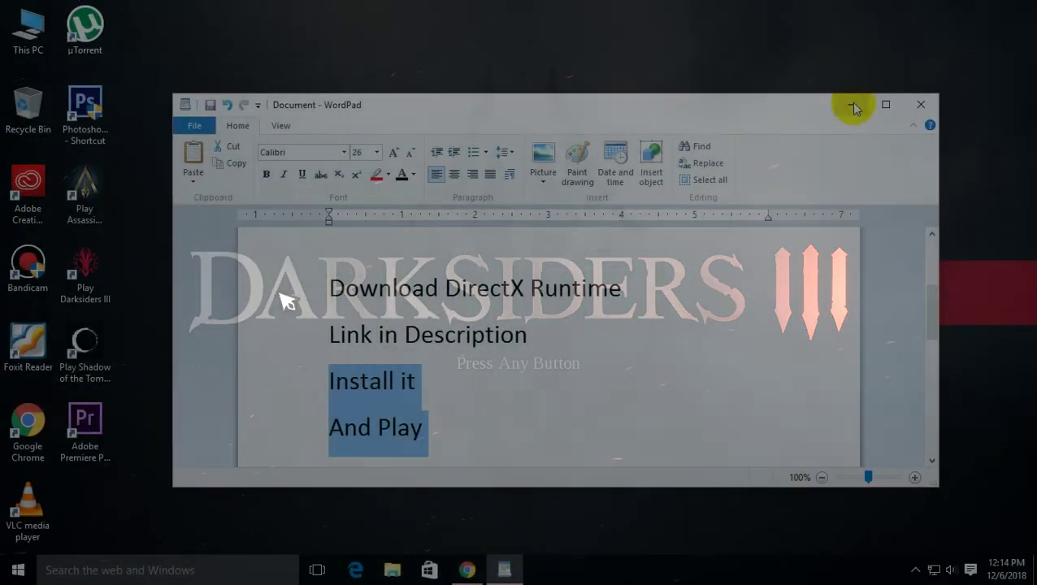
# Reopen the WordPad notes, read the remaining text through the closing lines, and minimize the document
pyautogui.click(853, 108)
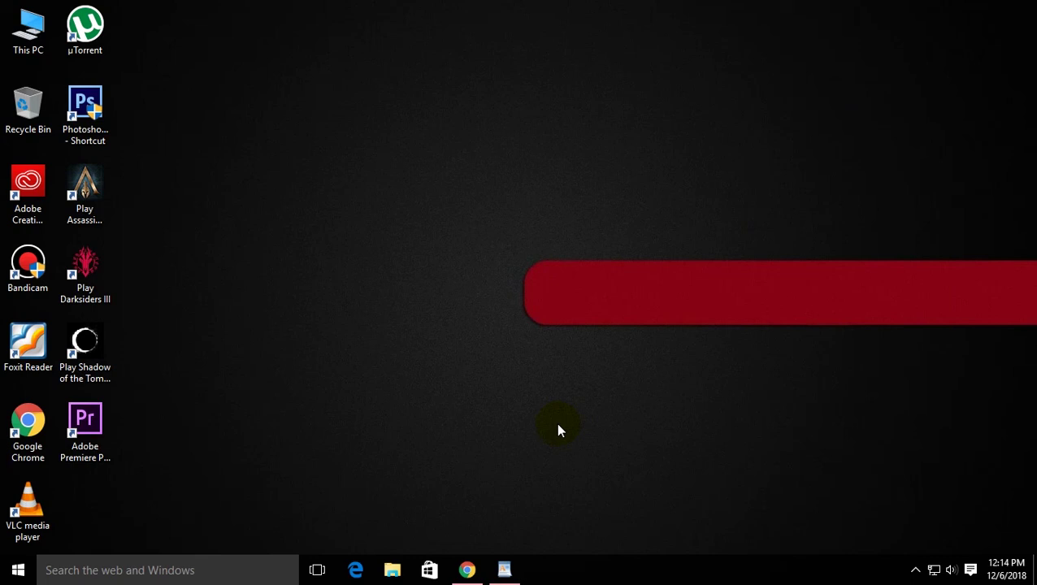
pyautogui.click(504, 570)
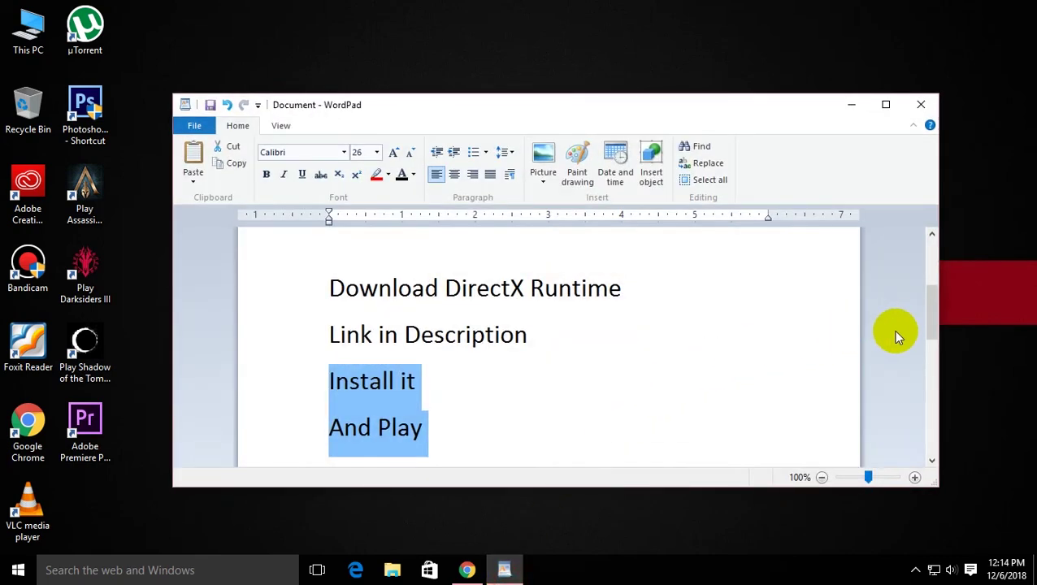
pyautogui.moveTo(930, 317); pyautogui.dragTo(933, 400)
pyautogui.moveTo(331, 308); pyautogui.dragTo(633, 383)
pyautogui.moveTo(926, 382); pyautogui.dragTo(928, 424)
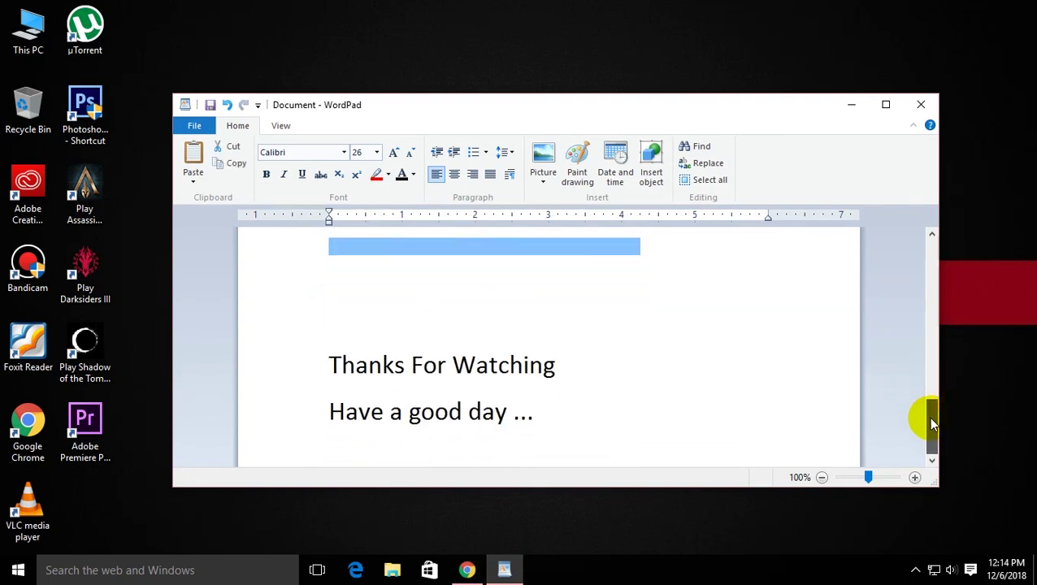
pyautogui.moveTo(329, 349); pyautogui.dragTo(587, 418)
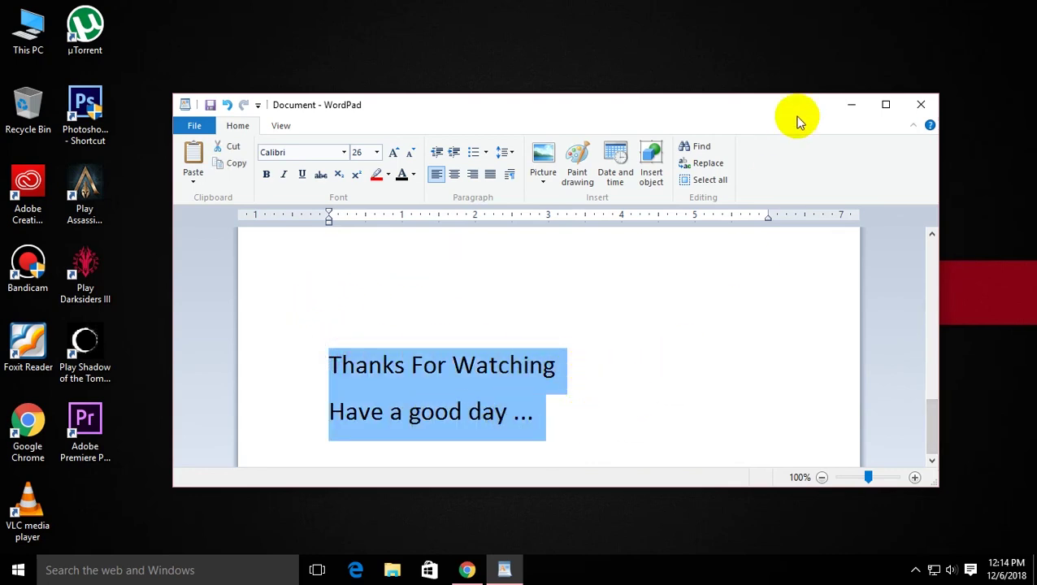
pyautogui.click(849, 105)
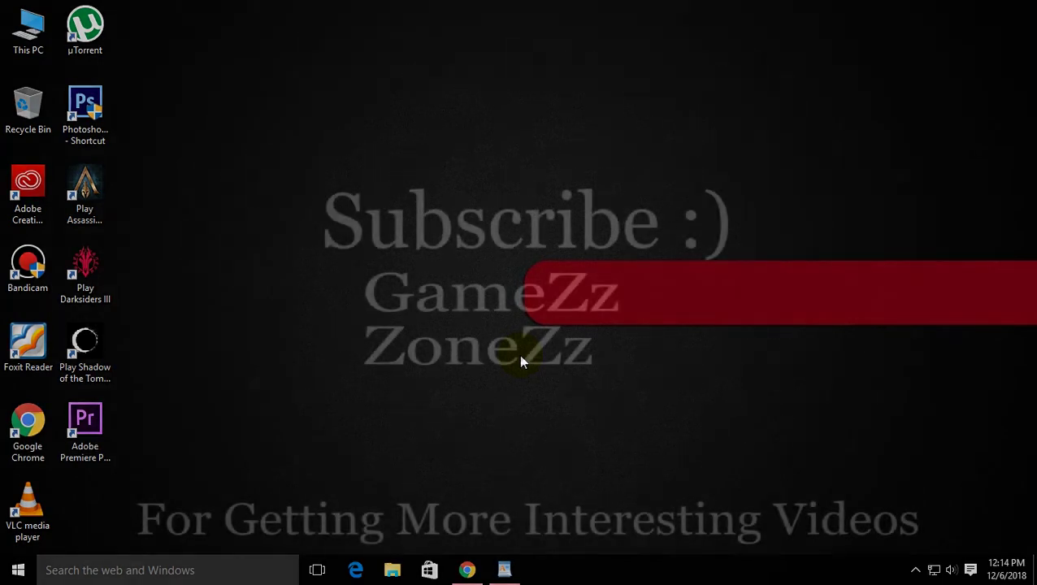